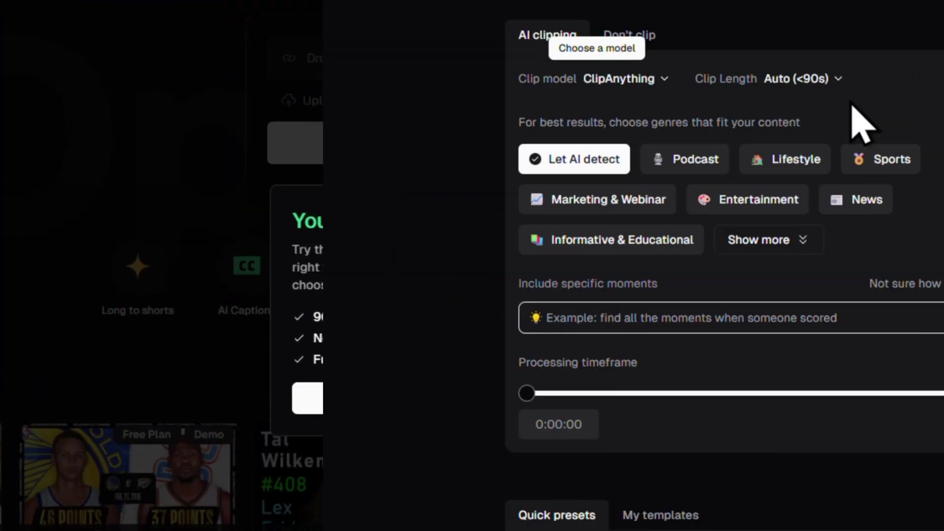
Step: Show the clip length options and scroll down through the OpusClip home page
click(839, 78)
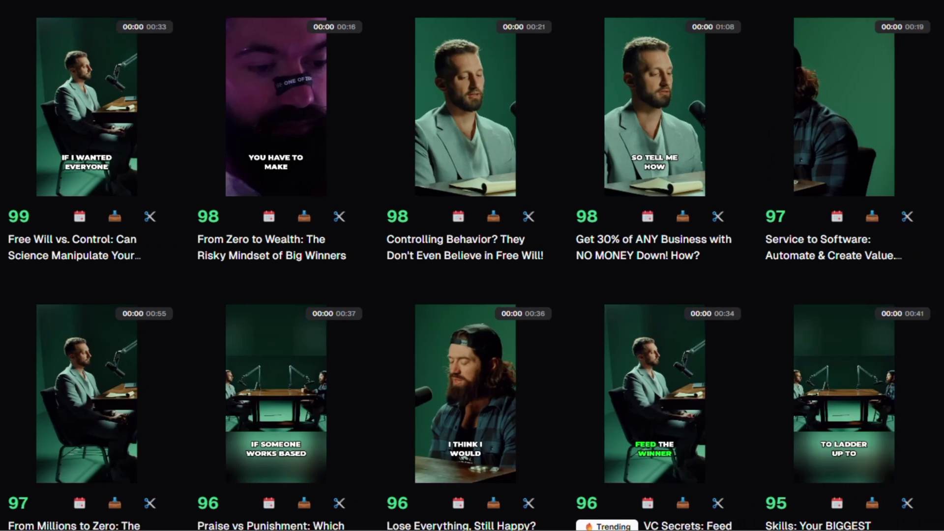
scroll(472, 266, down, 4)
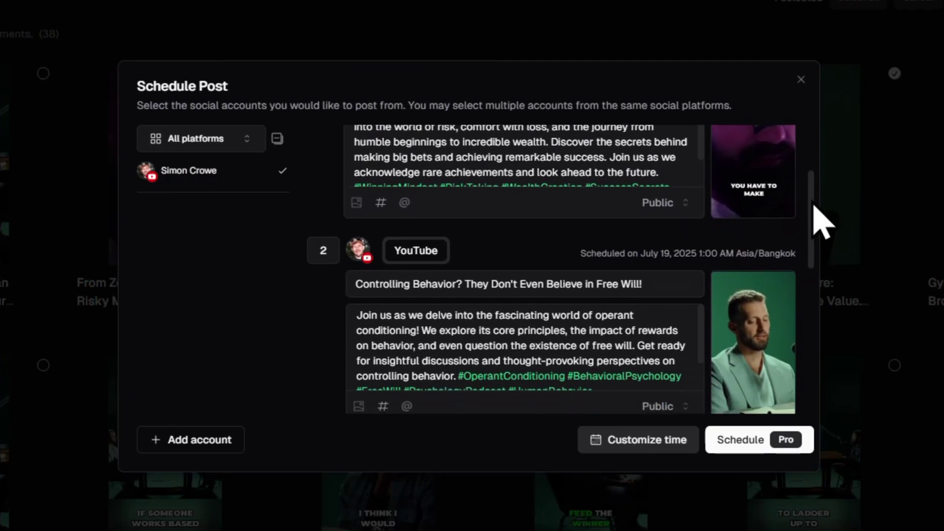
scroll(820, 236, down, 2)
scroll(820, 255, down, 1)
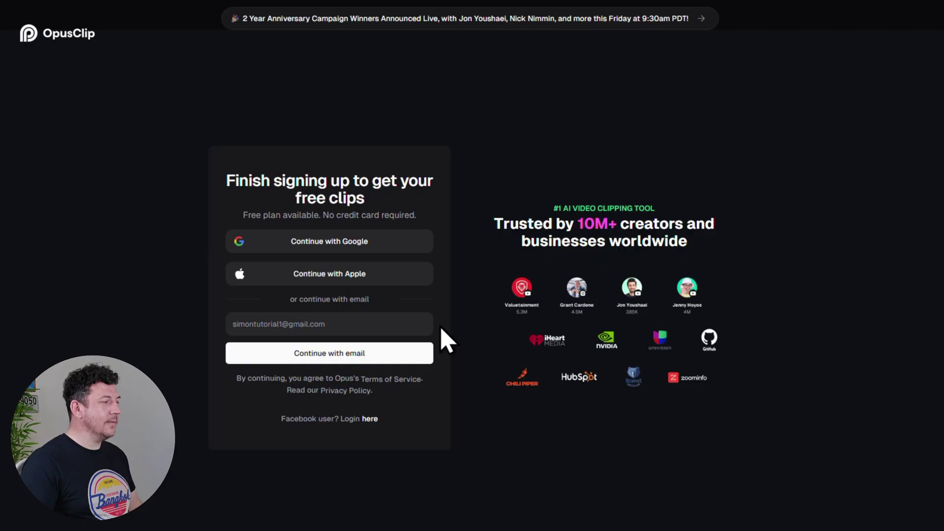
Step: Continue with email, then copy the emailed verification code and submit it to finish sign-up
click(400, 356)
drag(316, 120, 251, 113)
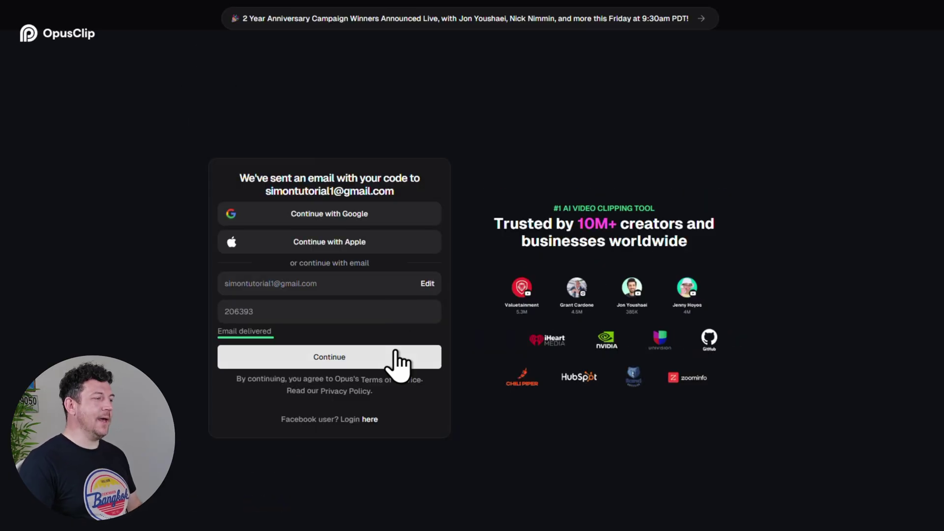
click(395, 351)
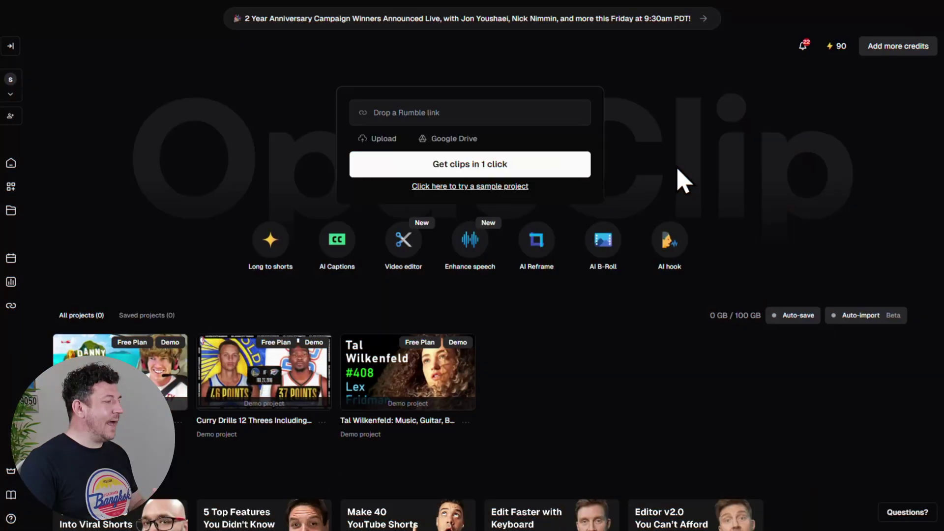
Step: Read the tips on the OpusClip link field and the Upload option
mouse_move(529, 118)
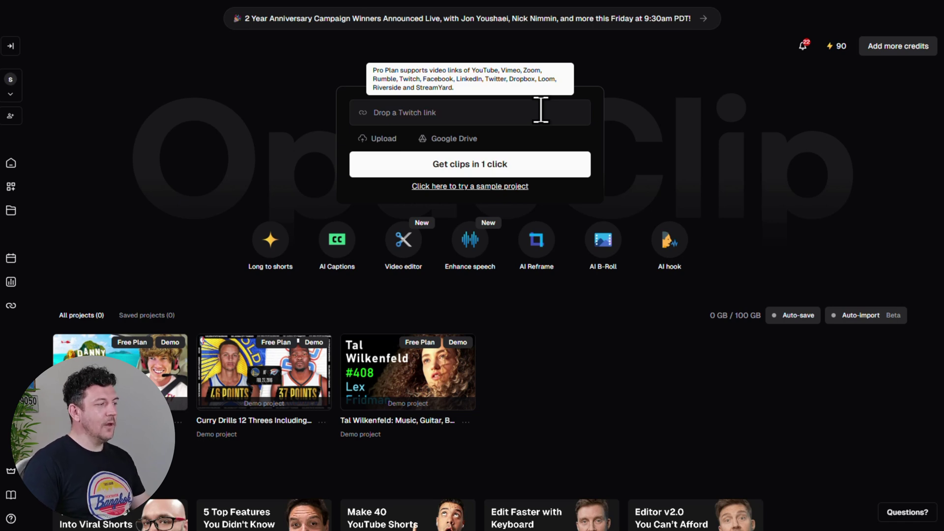
mouse_move(402, 140)
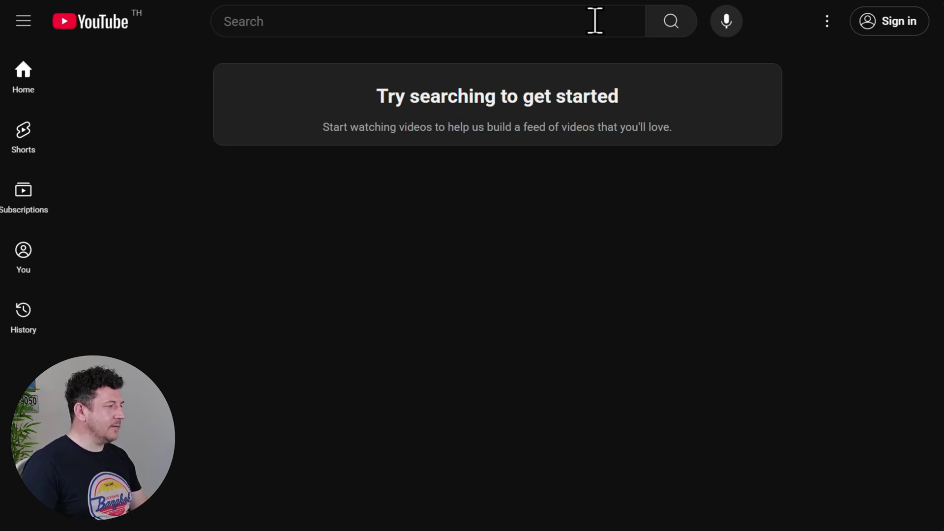
Step: Search YouTube for 'Alex Hormozi', filter to Creative Commons videos, and scroll the results
text(Alex Hormozi)
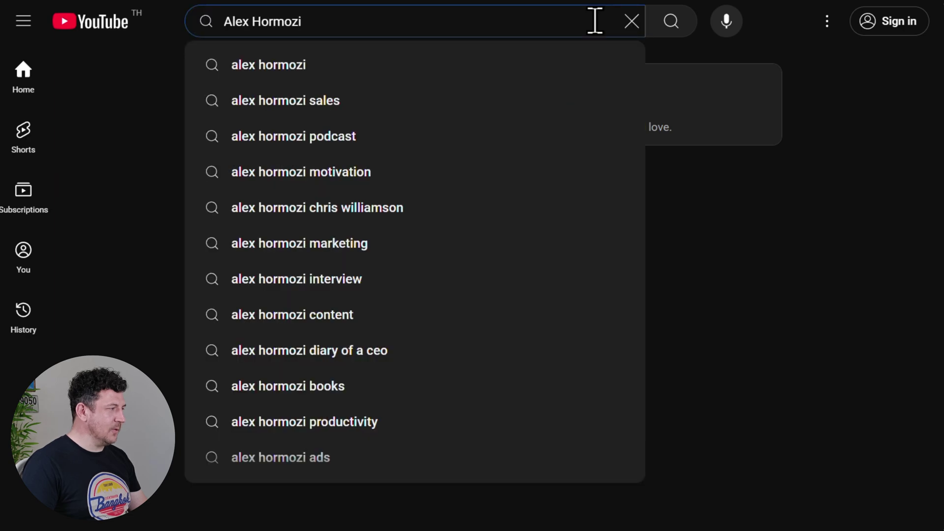
click(654, 23)
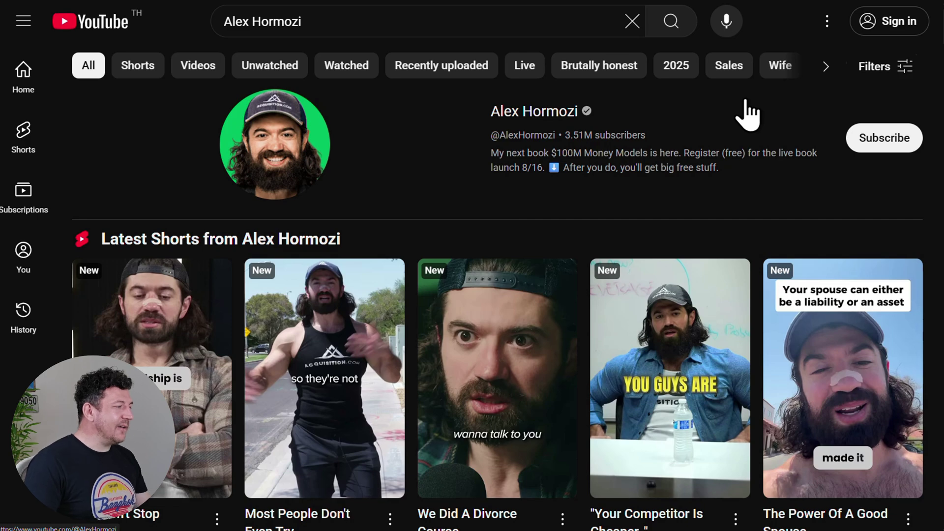
click(882, 79)
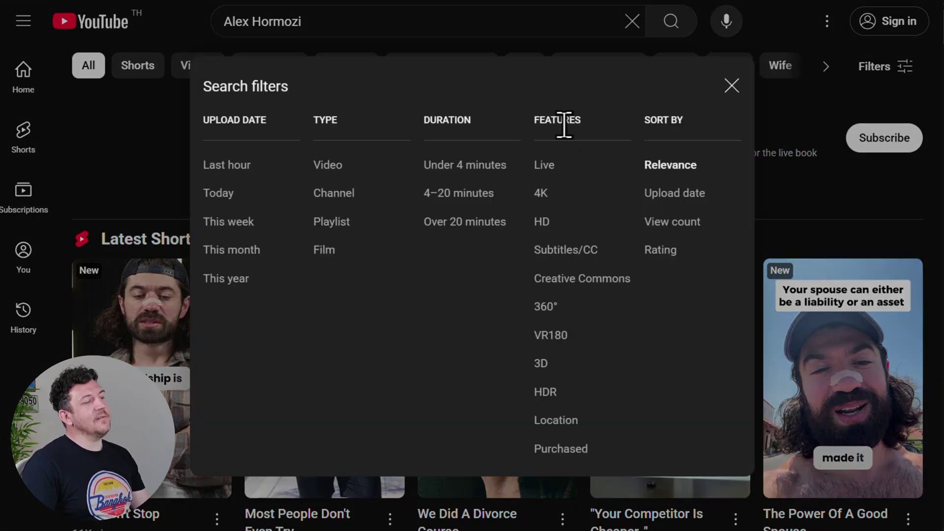
click(610, 284)
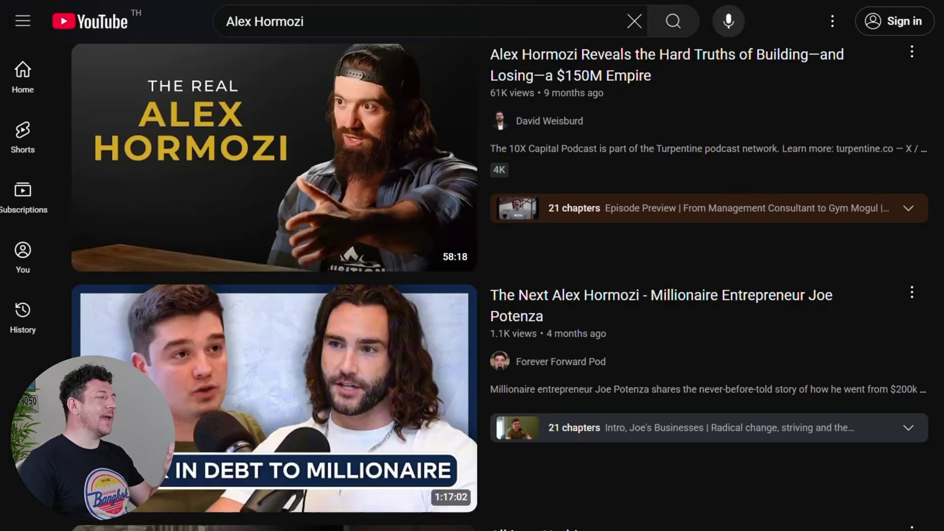
scroll(936, 156, down, 12)
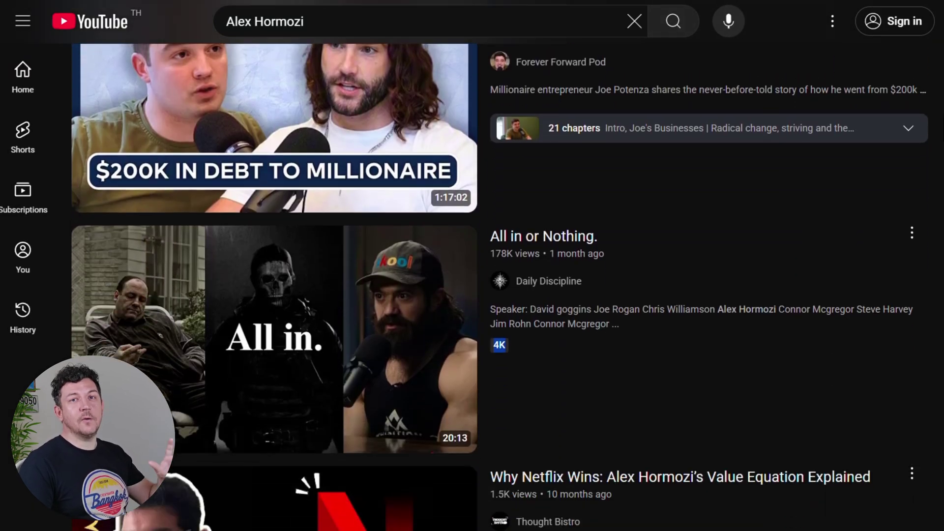
scroll(937, 156, down, 12)
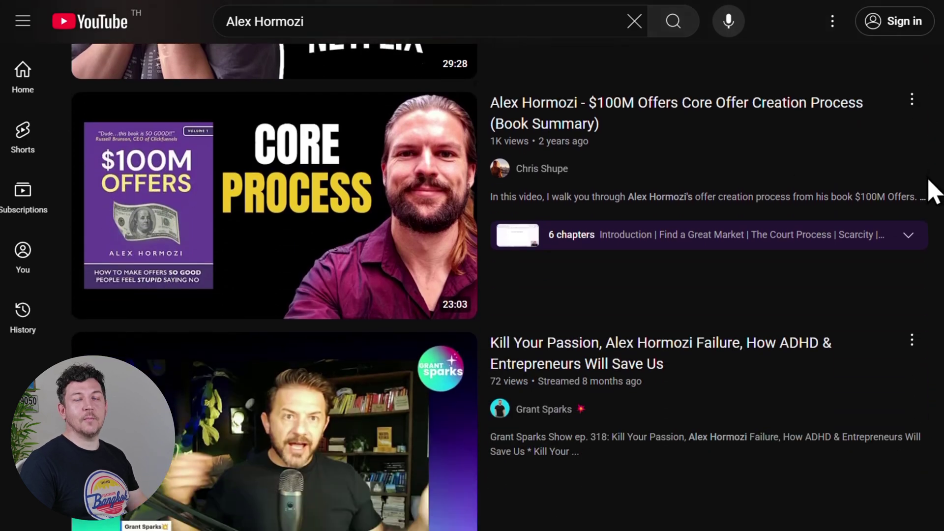
scroll(928, 217, down, 10)
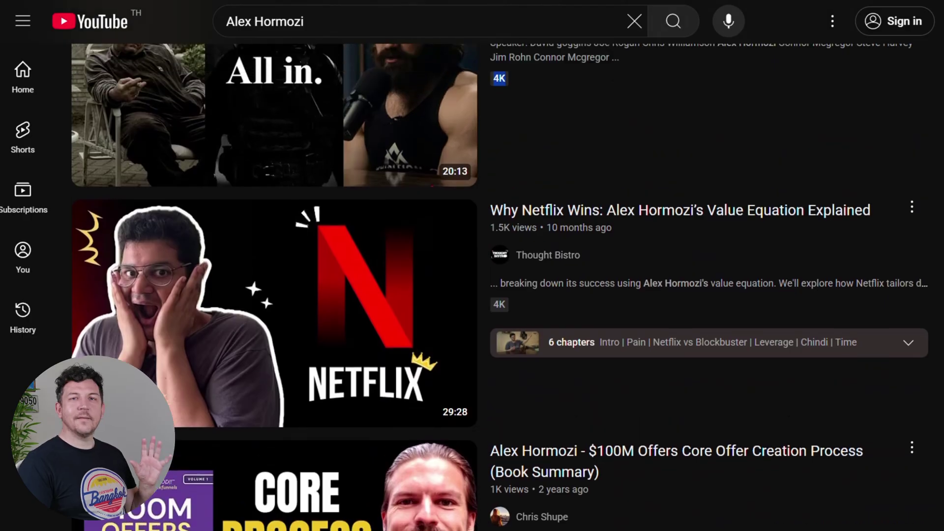
Step: Copy the share link of the 58-minute 'Hard Truths' Alex Hormozi video
scroll(472, 265, up, 8)
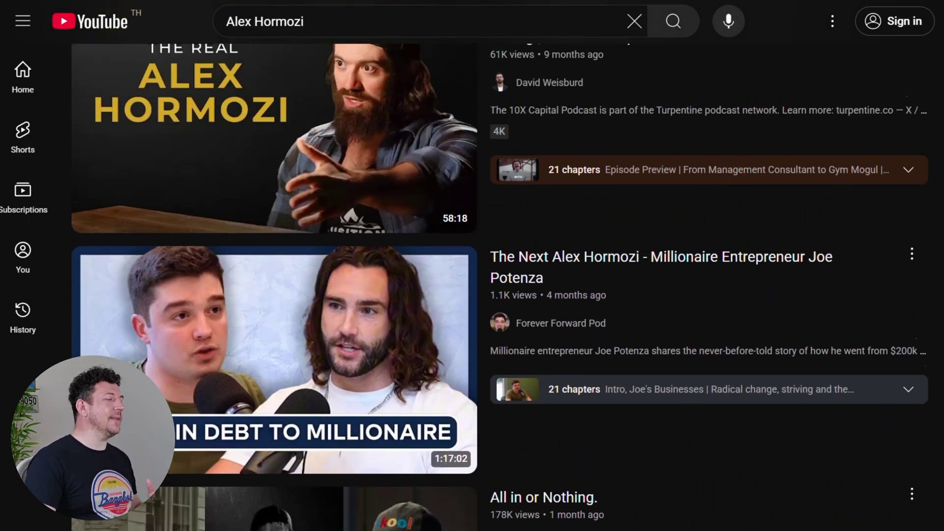
scroll(621, 135, up, 2)
mouse_move(652, 131)
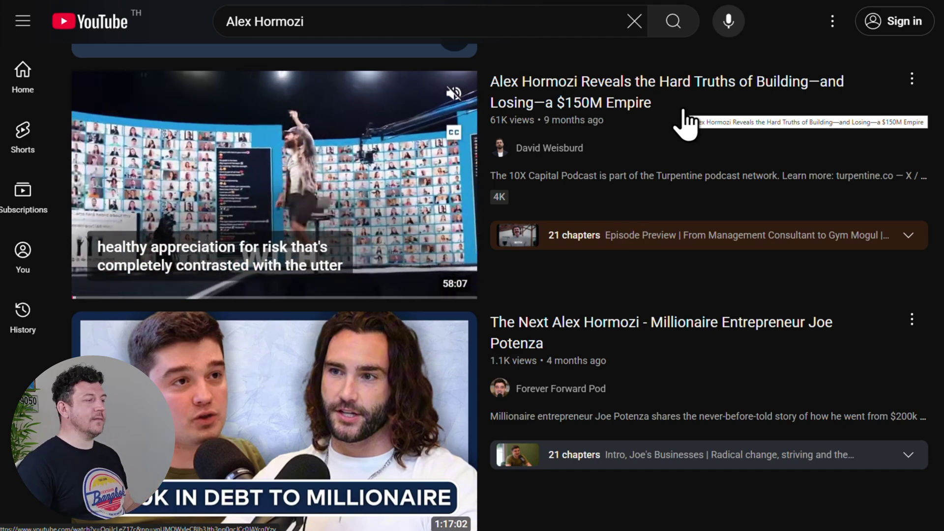
click(912, 80)
click(914, 172)
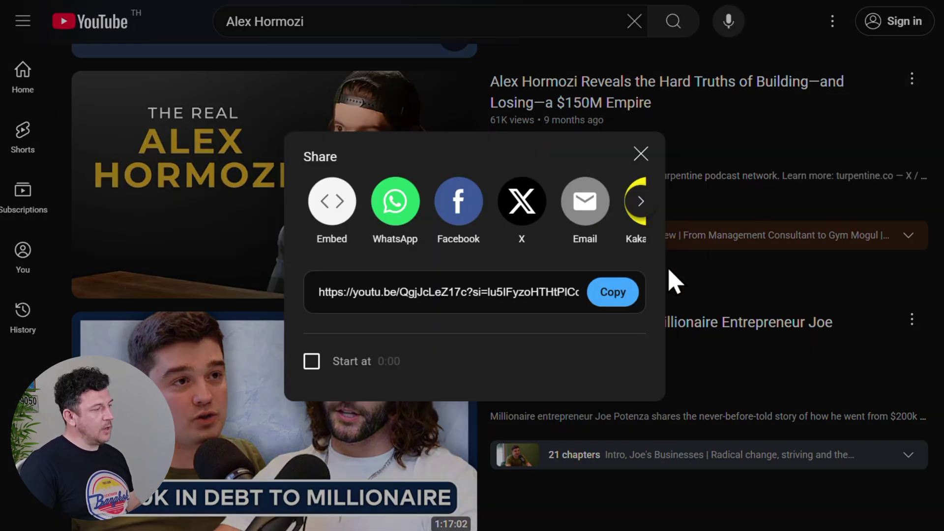
click(624, 294)
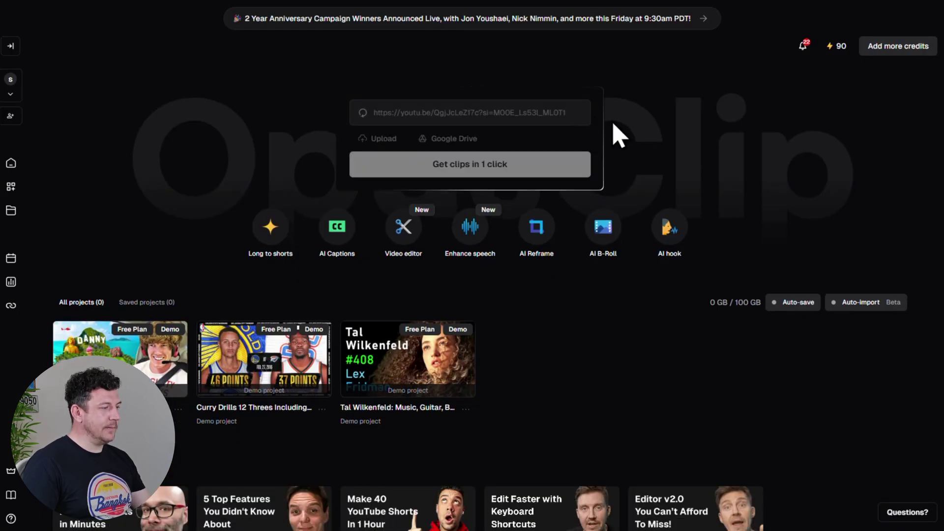
Step: Paste the YouTube link into OpusClip and choose the ClipAnything clipping model
key(ctrl+v)
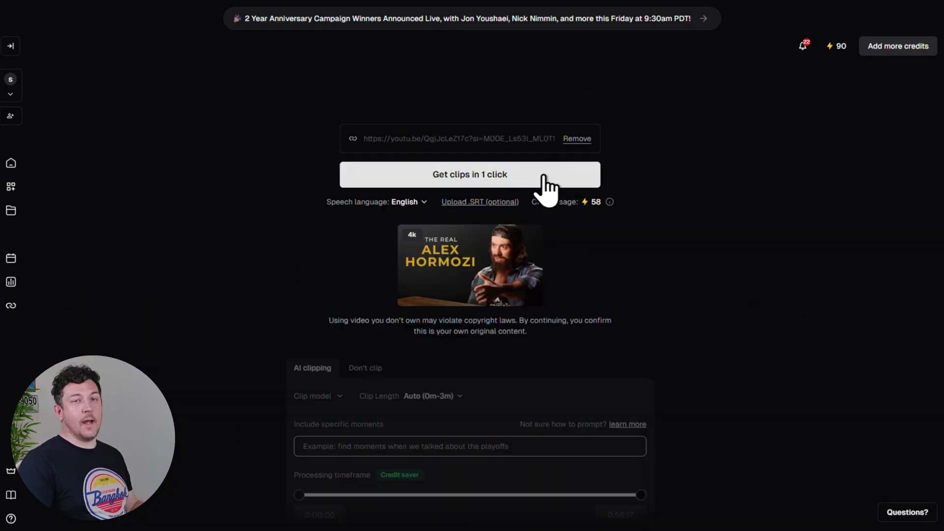
scroll(639, 246, down, 5)
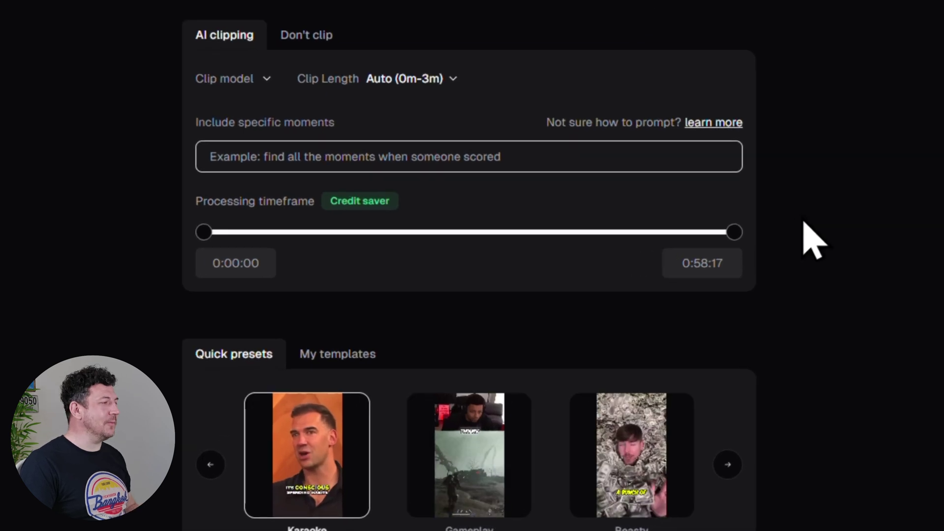
click(267, 79)
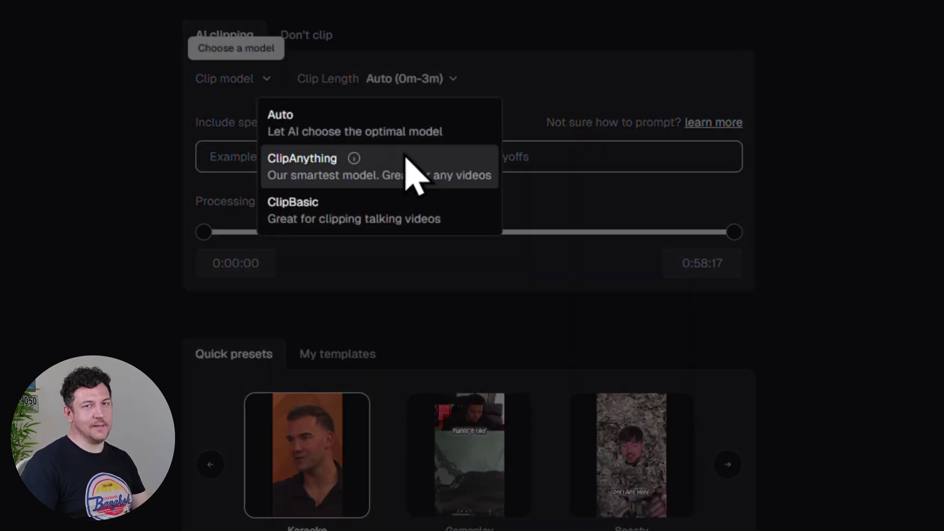
click(415, 164)
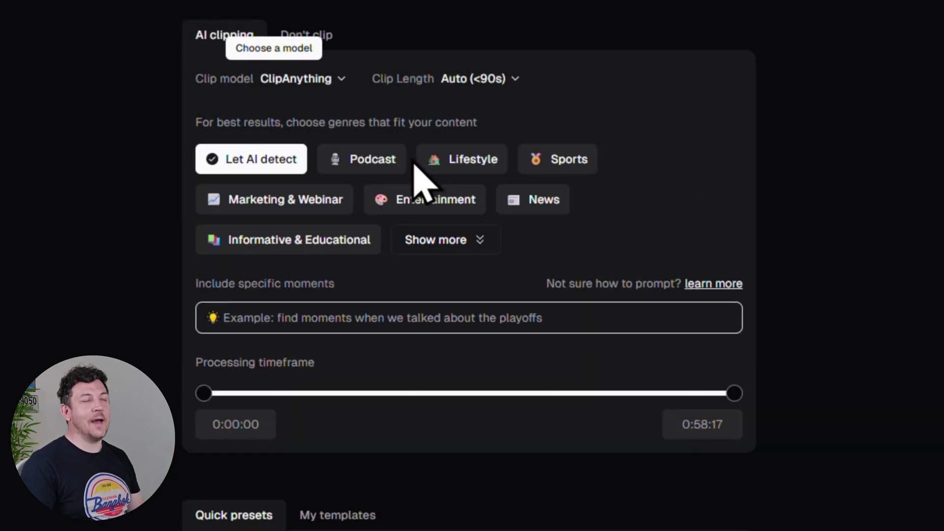
Step: Allow clip lengths of 10m~15m and 90s~3m
click(516, 79)
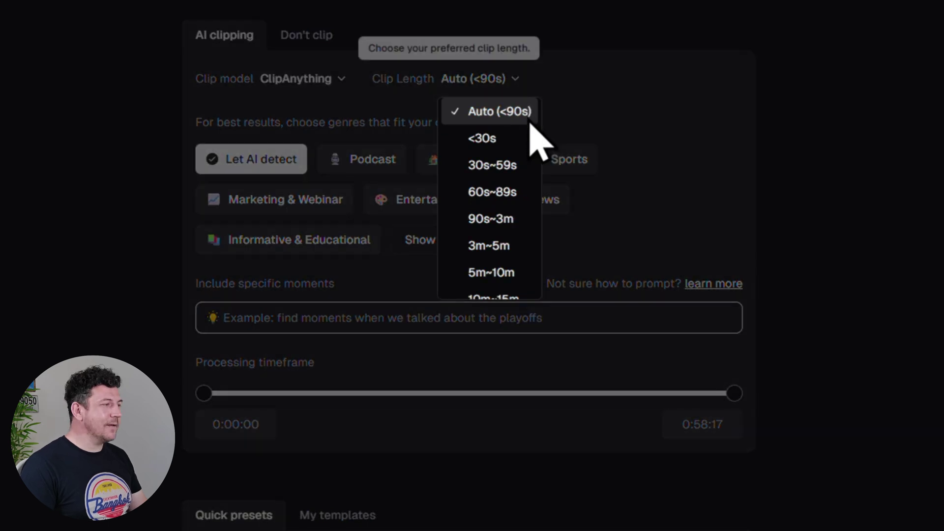
scroll(534, 133, down, 1)
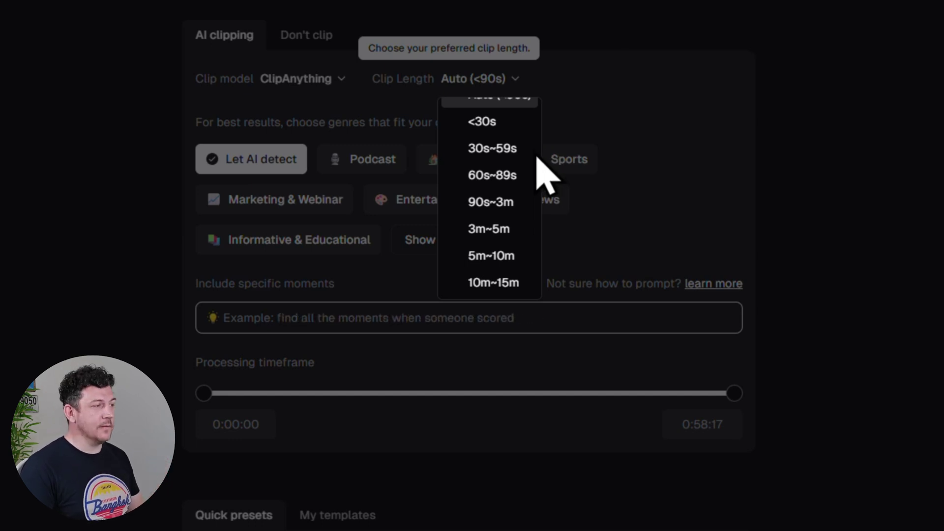
click(523, 291)
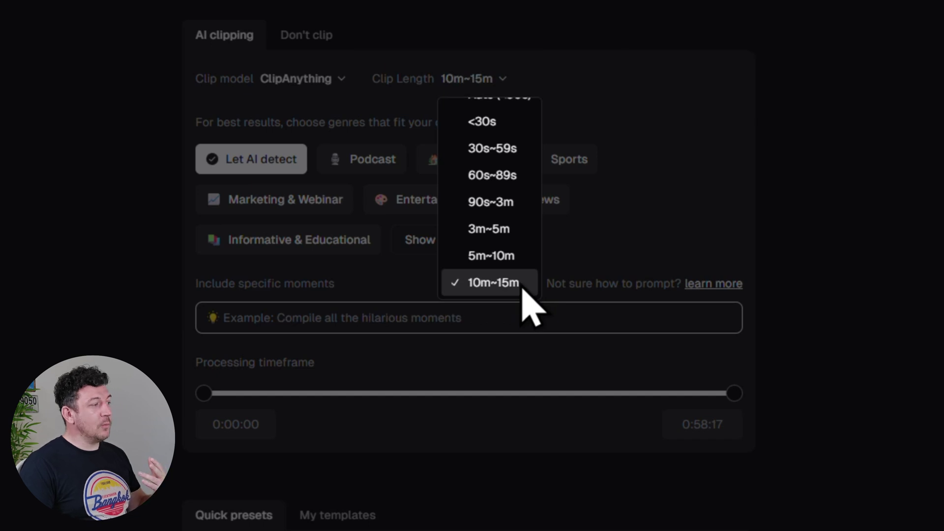
click(524, 206)
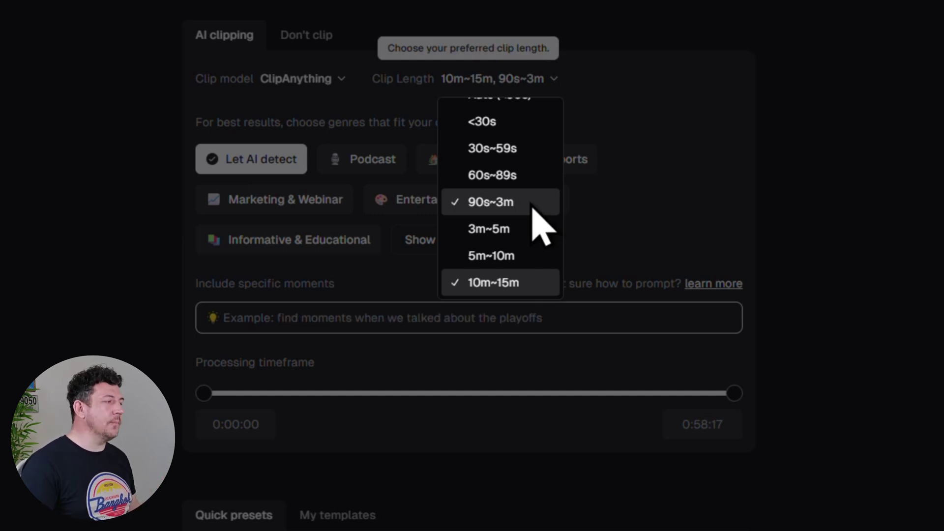
click(612, 195)
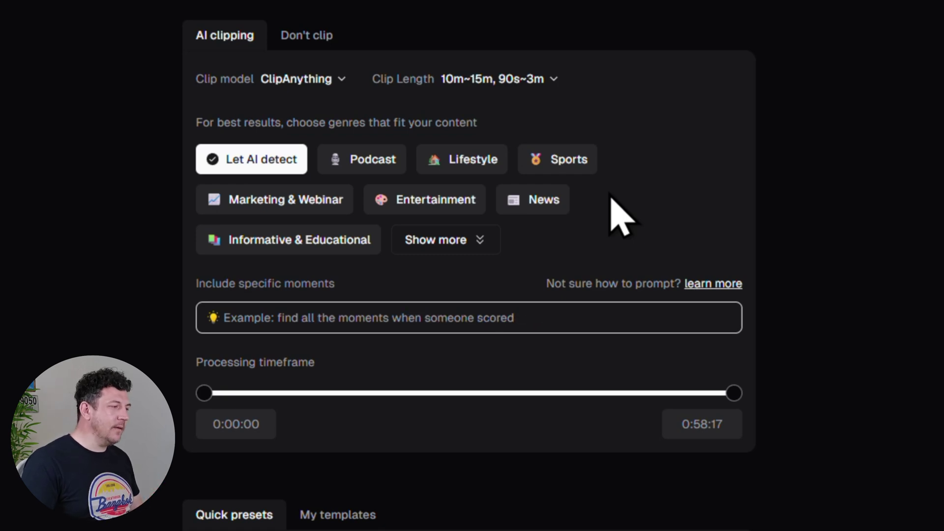
Step: Pick the Interview genre and save its narrative templates with all four enabled
click(477, 243)
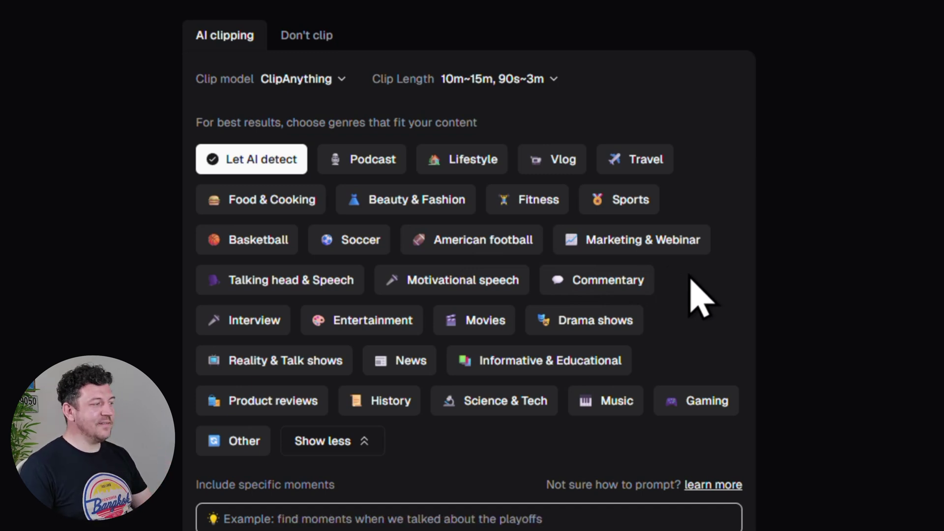
click(272, 325)
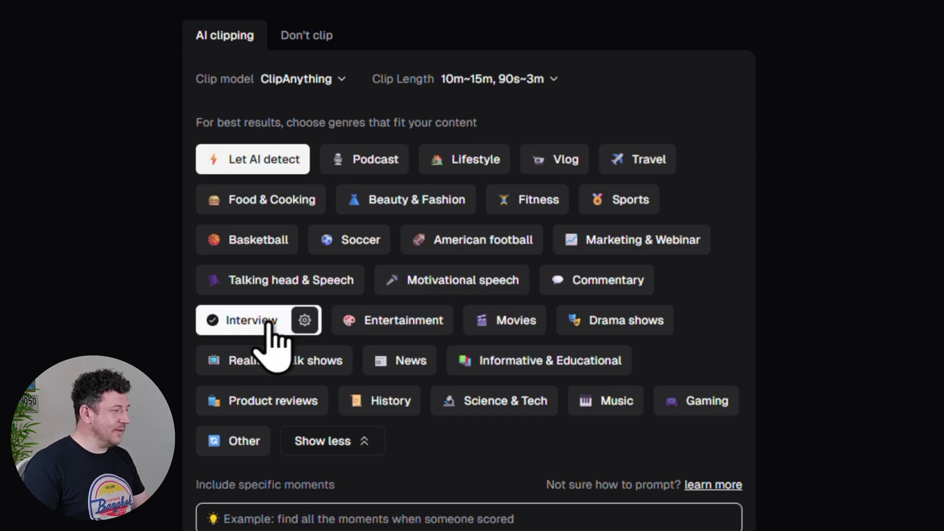
mouse_move(309, 326)
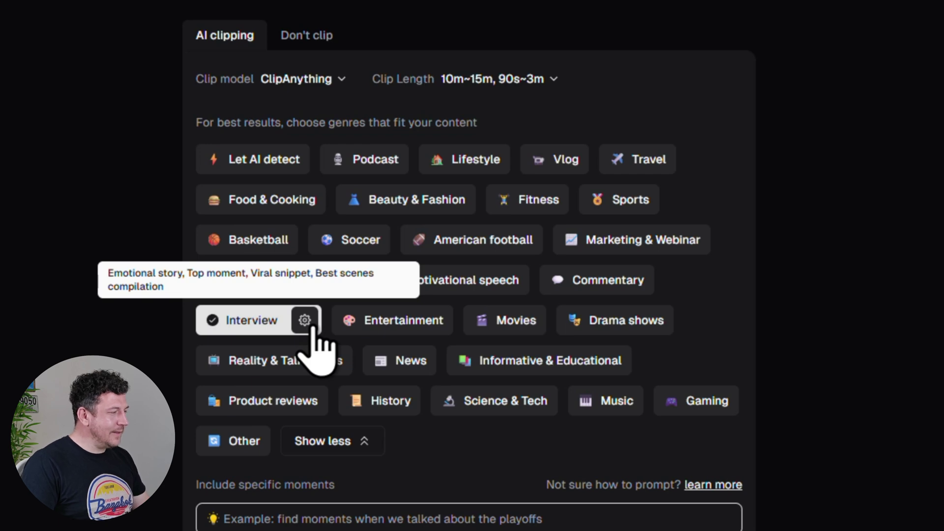
click(307, 325)
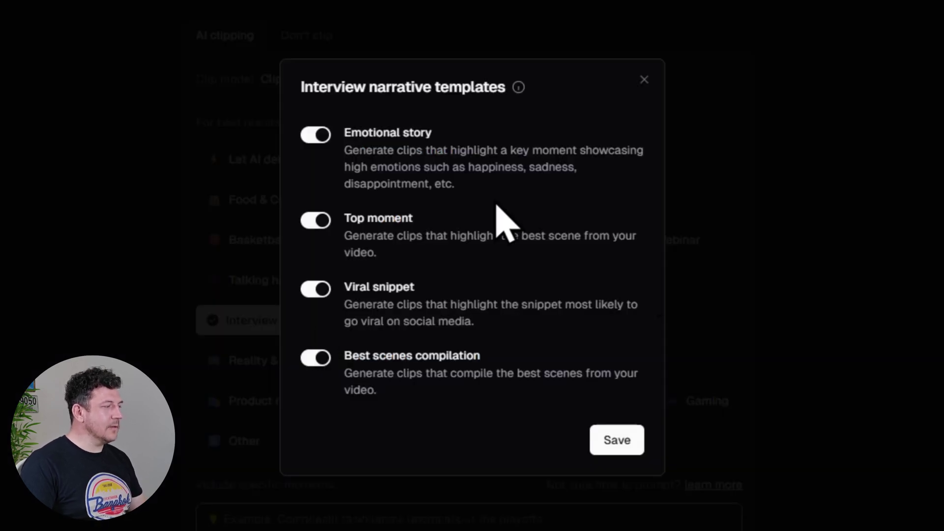
click(313, 137)
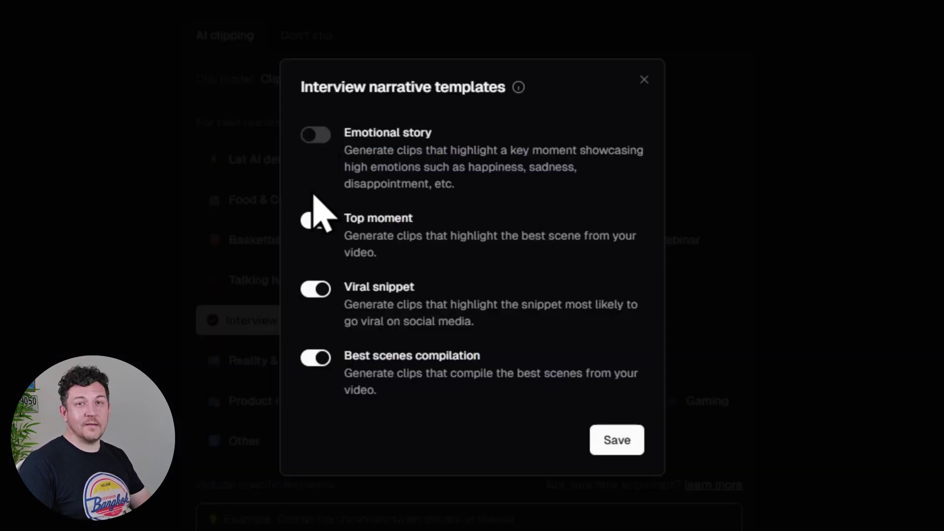
click(315, 221)
click(318, 222)
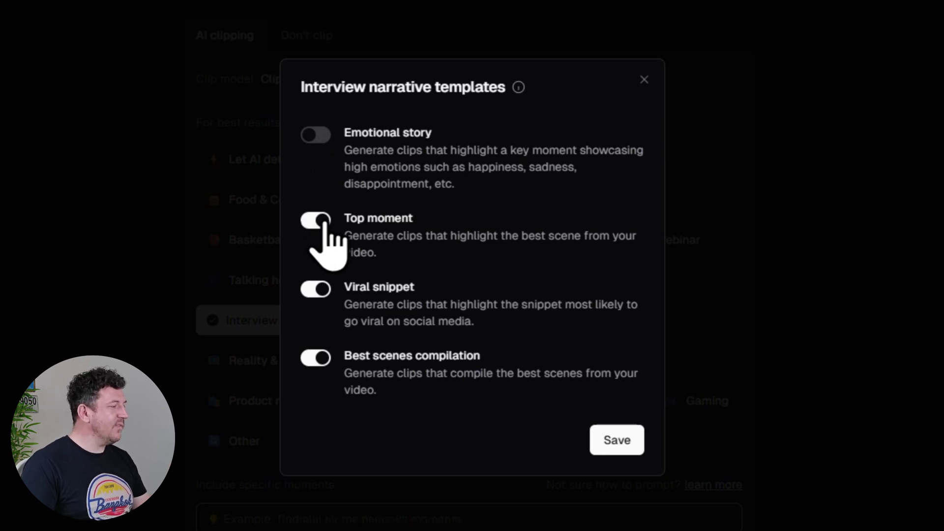
click(317, 137)
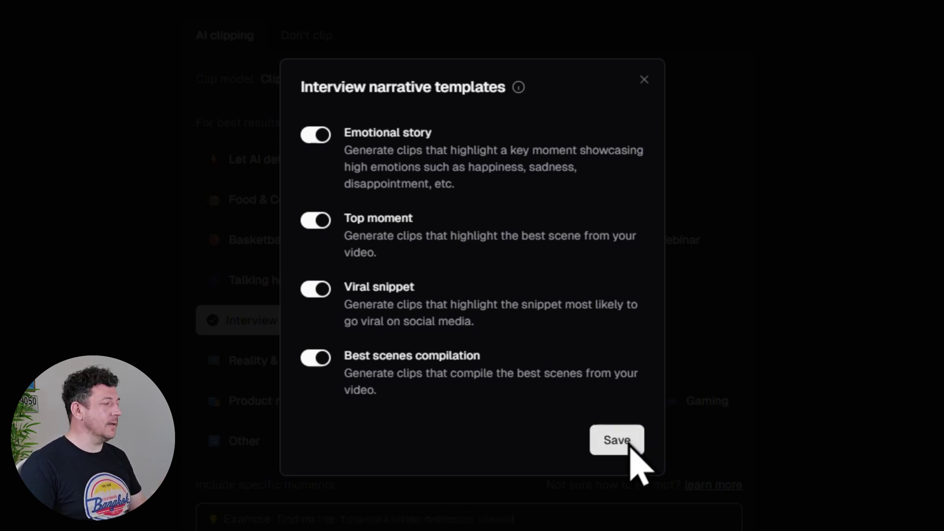
click(629, 450)
scroll(633, 422, down, 3)
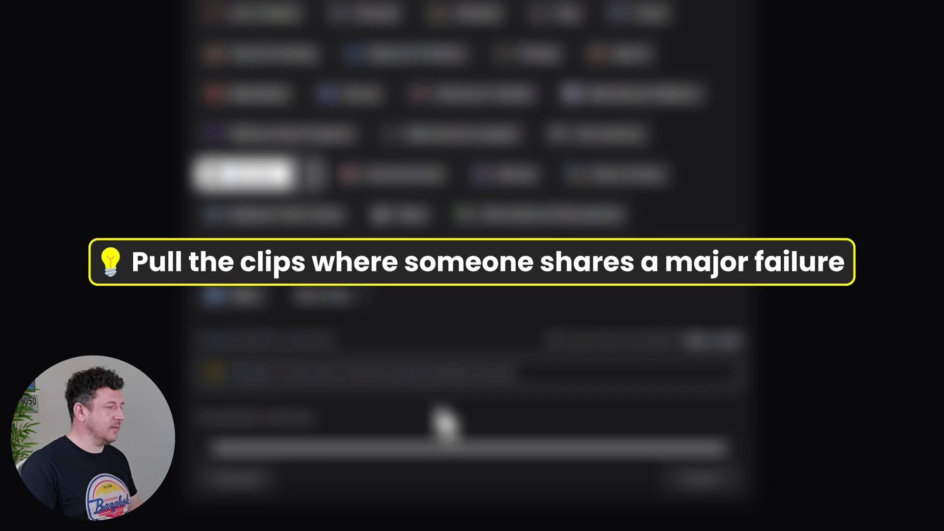
Step: Paste the biggest 'Aha!' moments prompt and adjust the processing timeframe start
click(429, 372)
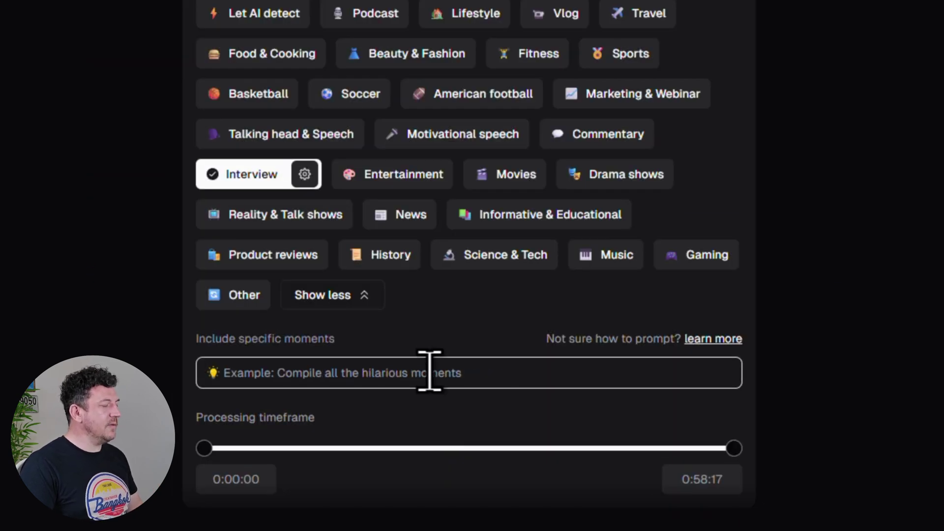
key(ctrl+v)
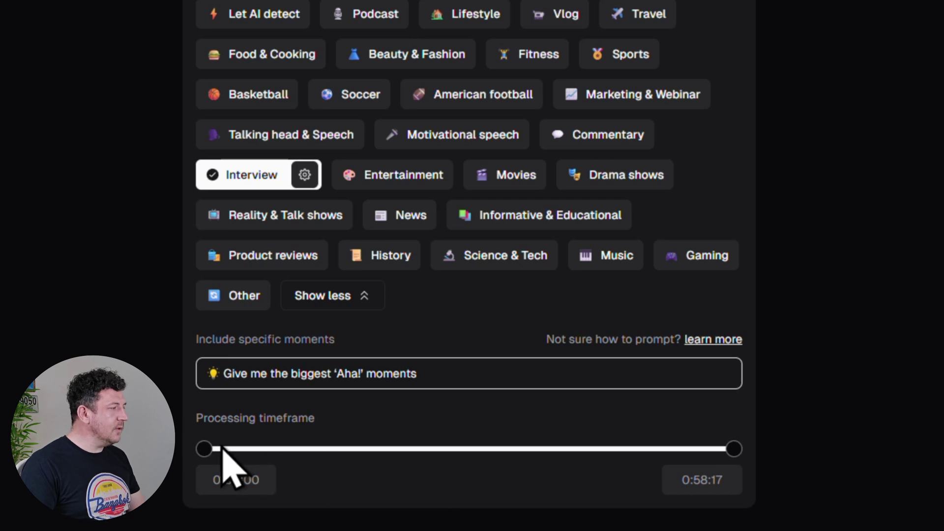
mouse_move(210, 450)
mouse_down()
mouse_move(310, 449)
mouse_move(197, 450)
mouse_up()
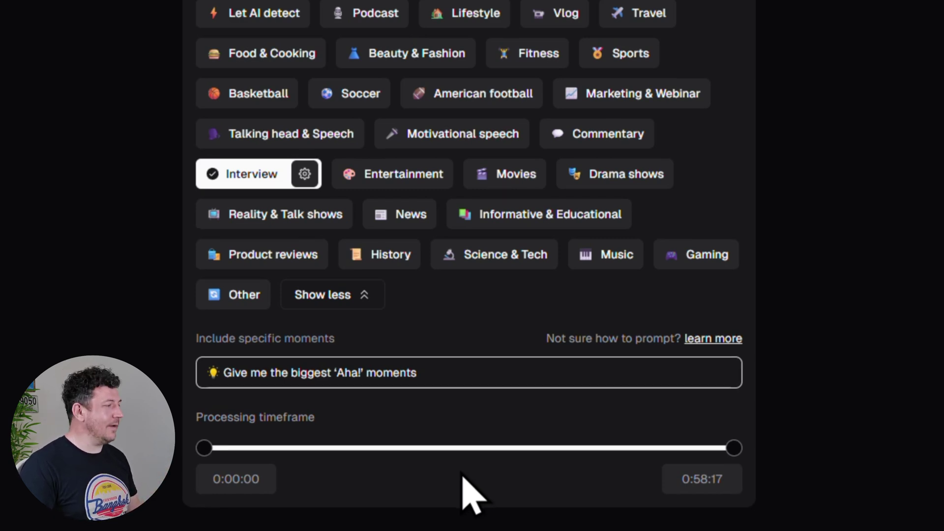
scroll(464, 494, down, 7)
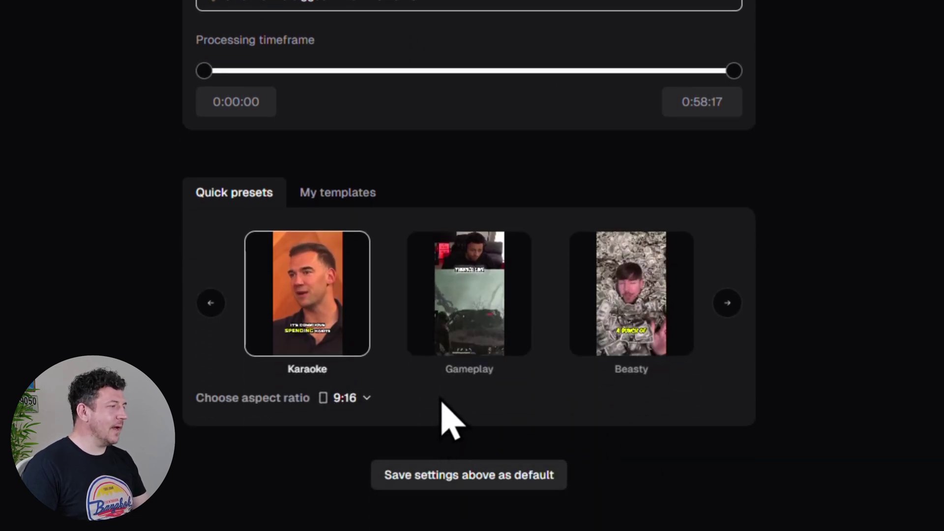
Step: Browse the Quick presets to Mozi and keep the aspect ratio at 9:16
click(727, 304)
click(727, 303)
click(727, 304)
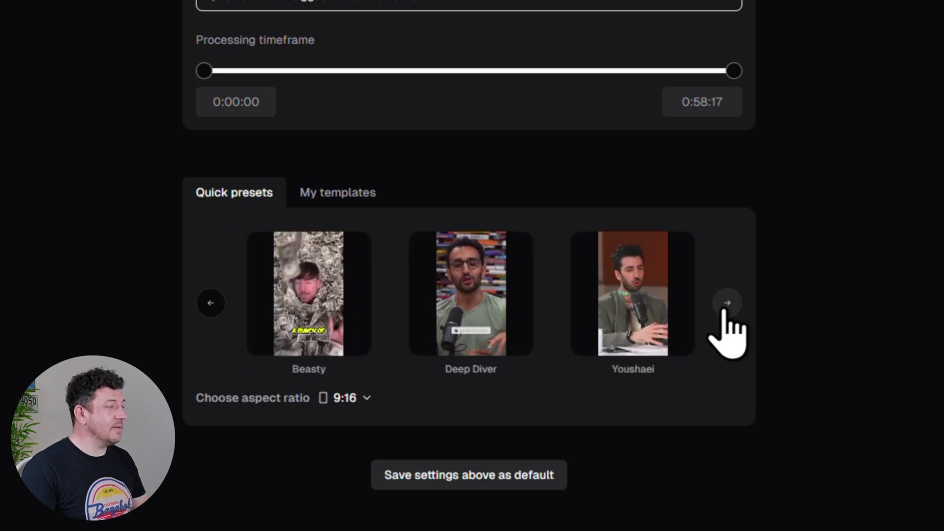
click(727, 304)
click(727, 304)
click(727, 304)
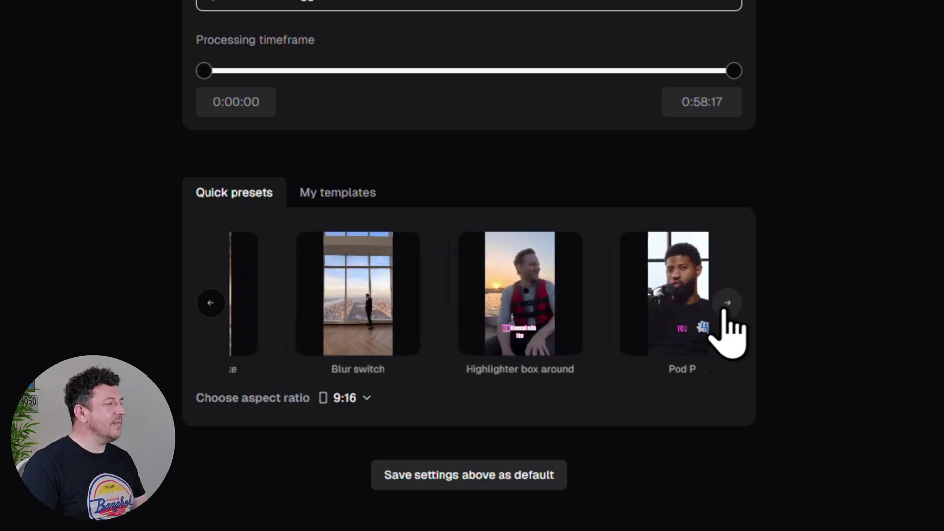
click(726, 304)
click(727, 304)
click(727, 304)
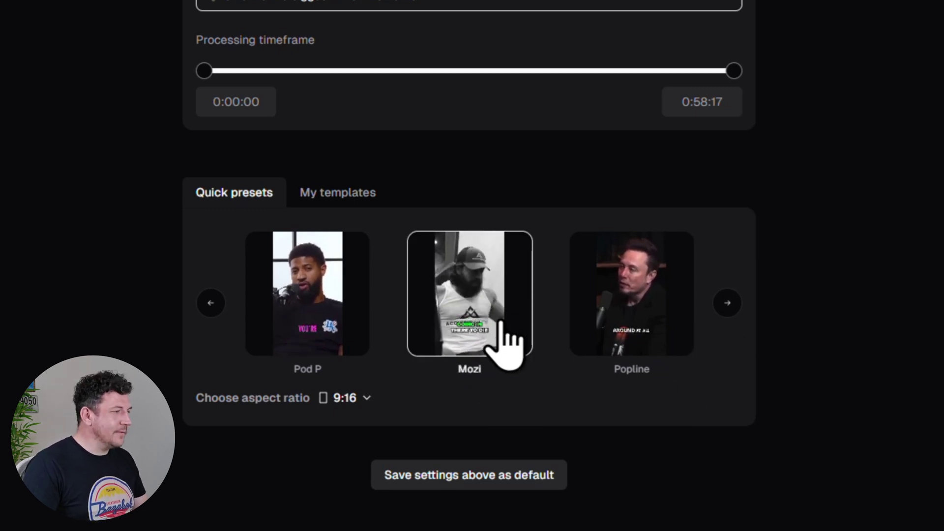
click(368, 400)
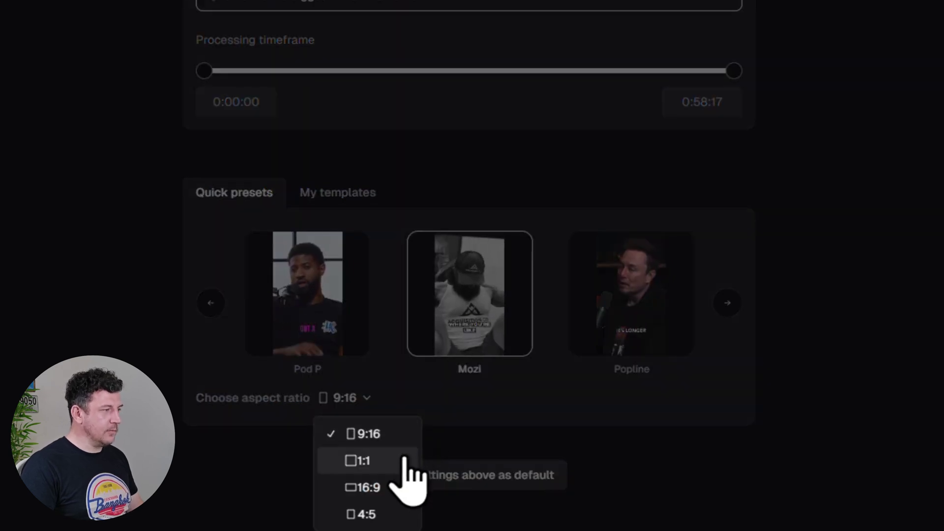
click(406, 438)
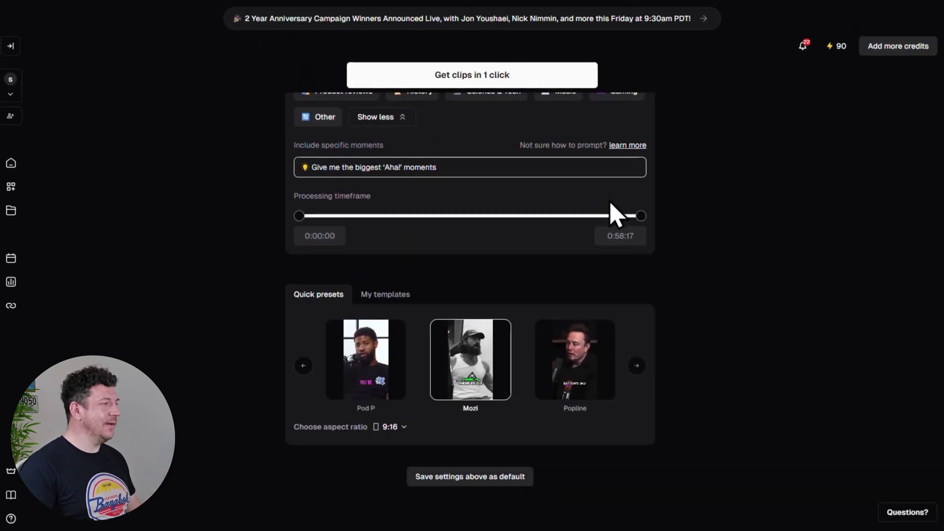
Step: Generate the clips and scroll the 38 results down to the 92 and 91 scored rows
click(561, 80)
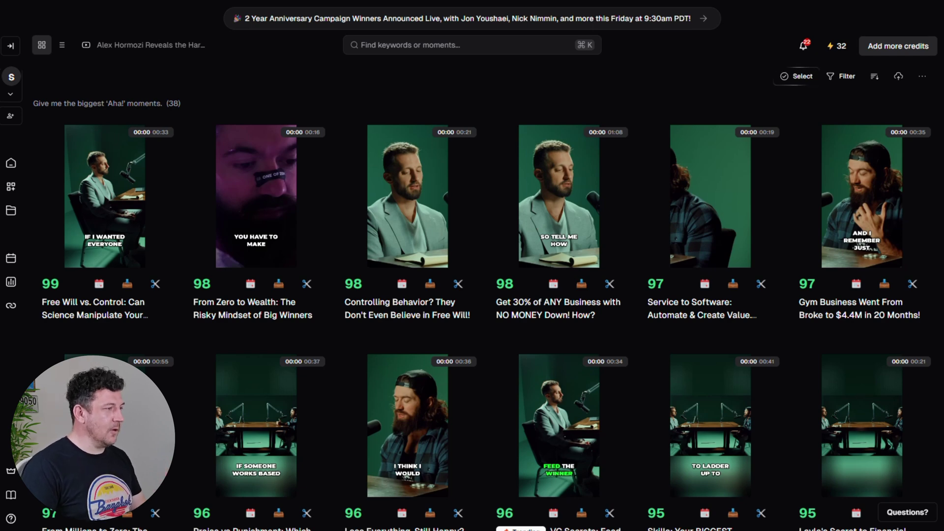
scroll(941, 253, down, 3)
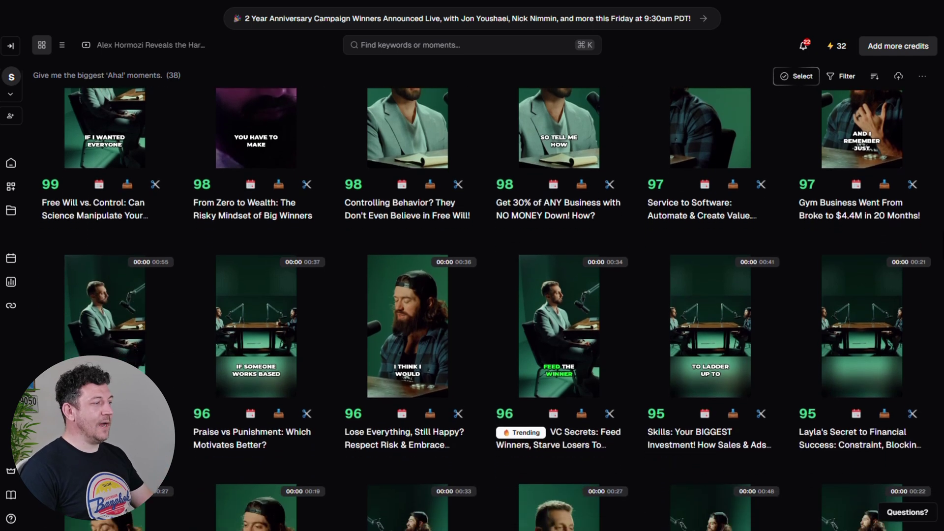
scroll(941, 253, down, 3)
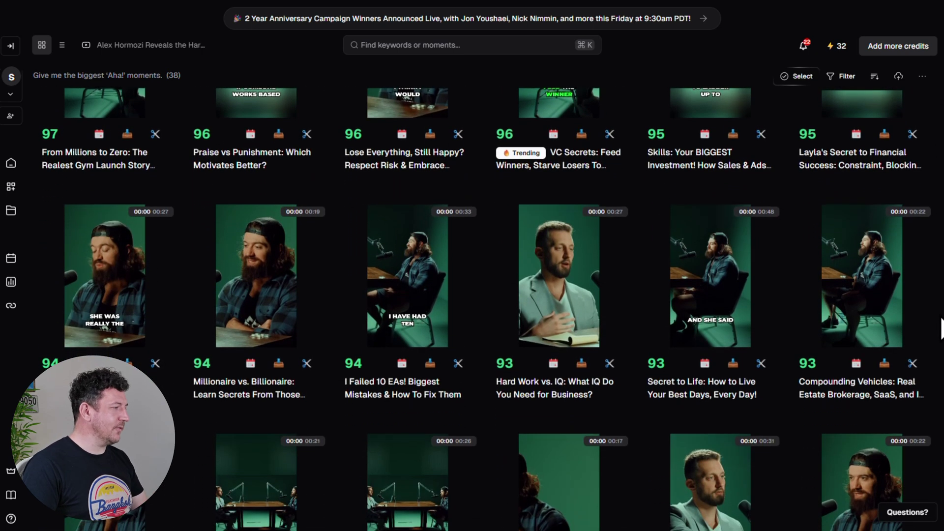
scroll(942, 342, down, 3)
scroll(942, 342, down, 3)
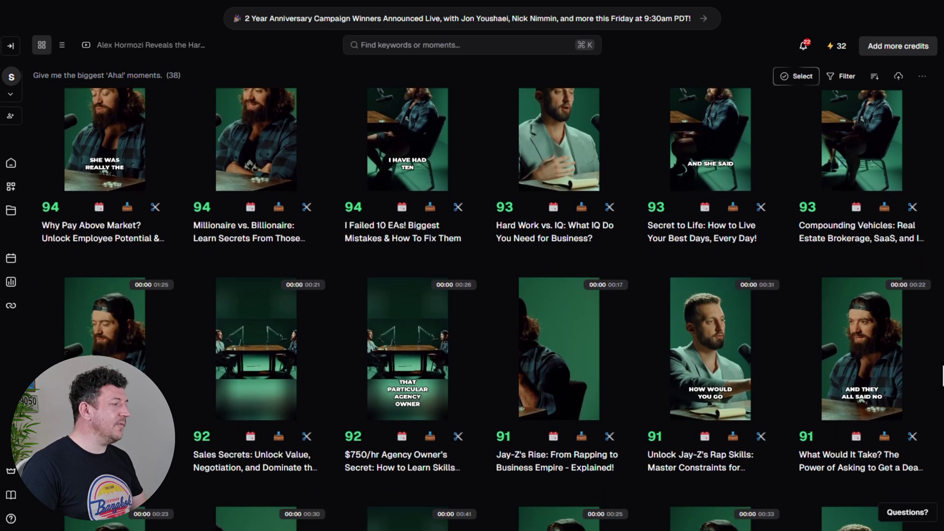
scroll(941, 342, down, 2)
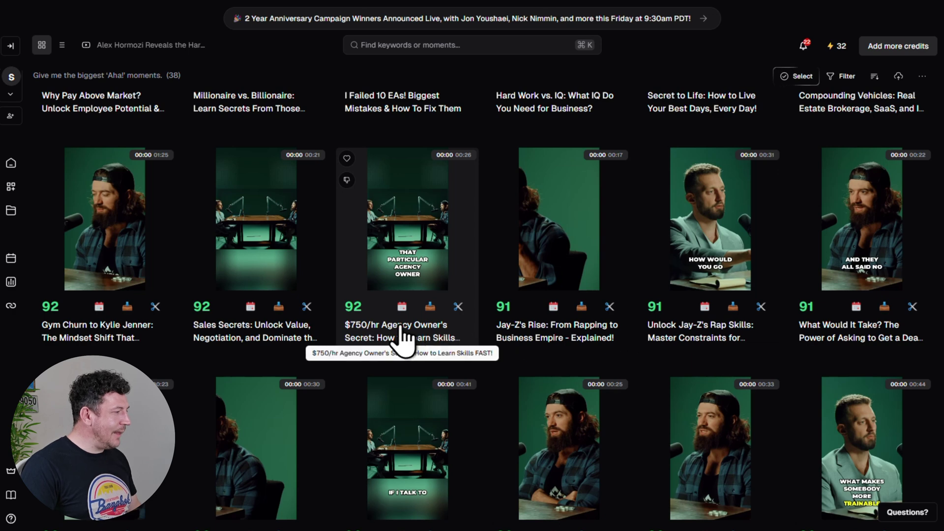
click(407, 264)
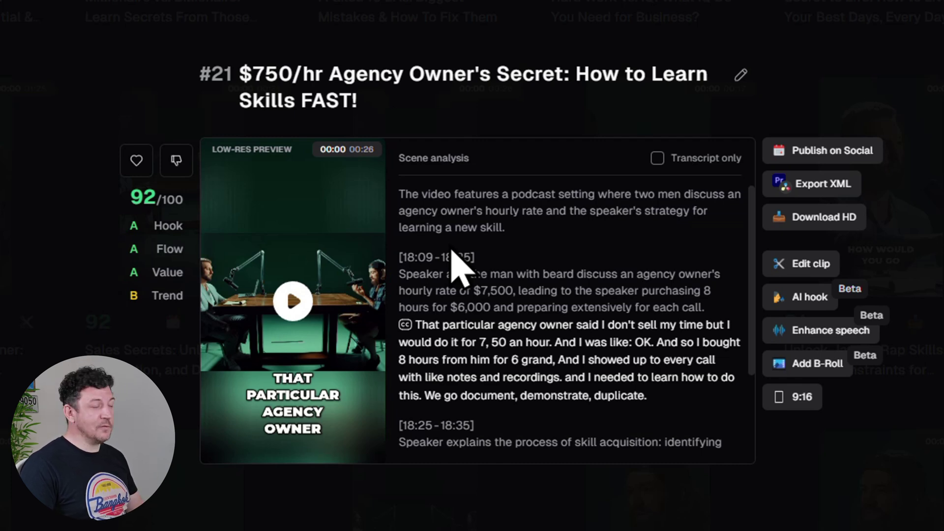
click(298, 302)
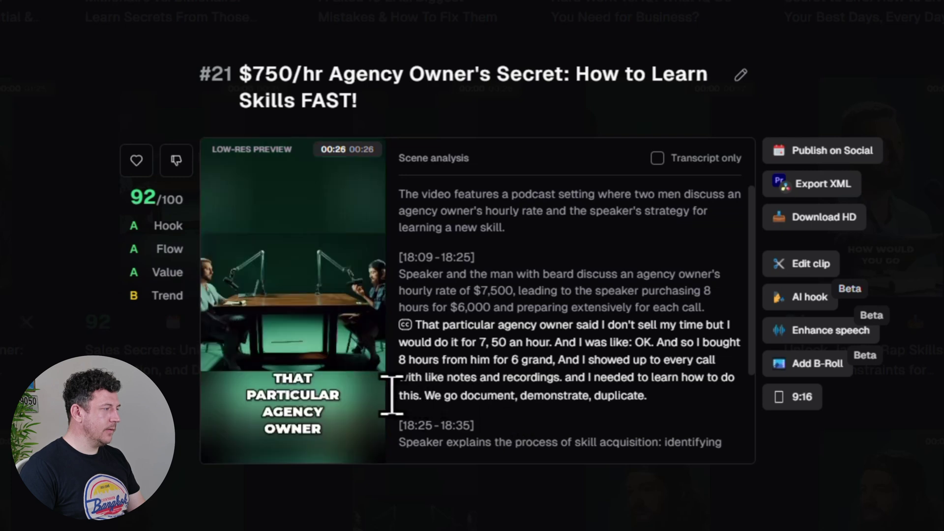
click(296, 329)
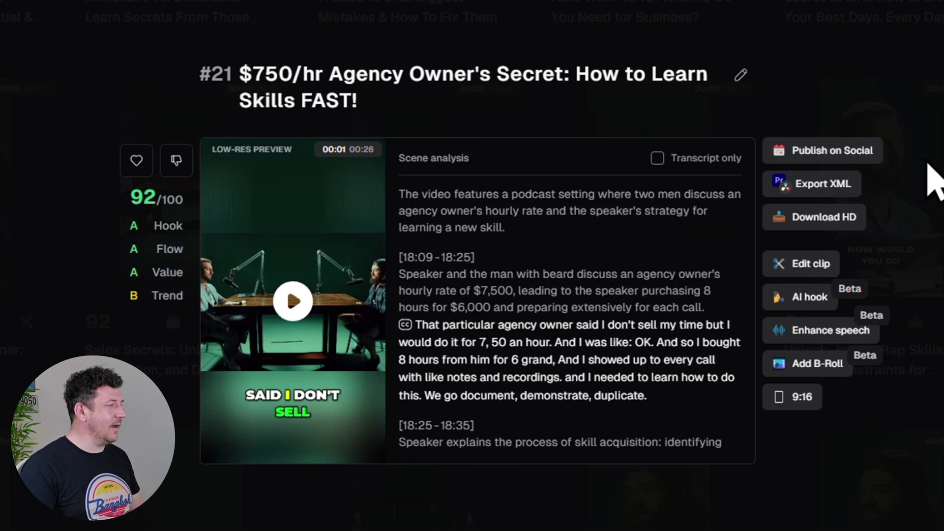
click(934, 181)
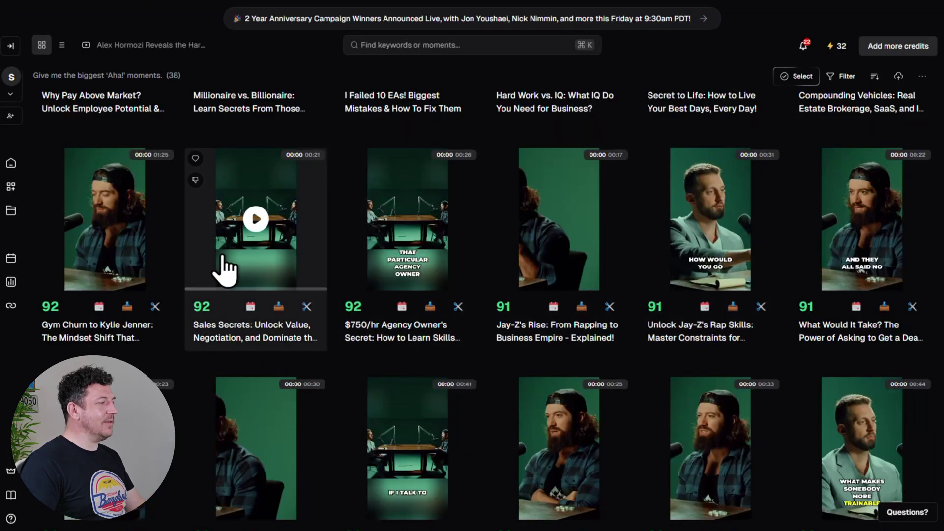
Step: Link a YouTube channel through Google sign-in, granting all requested YouTube permissions
click(11, 306)
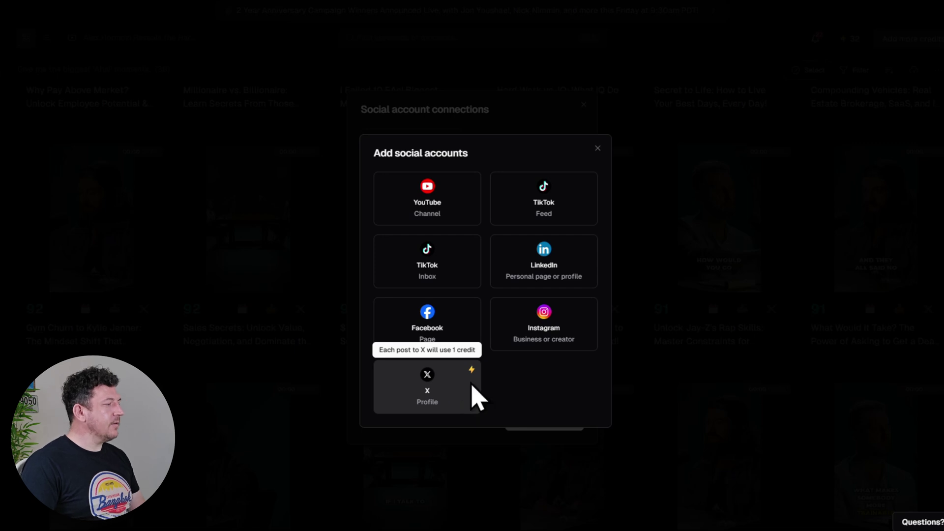
click(469, 219)
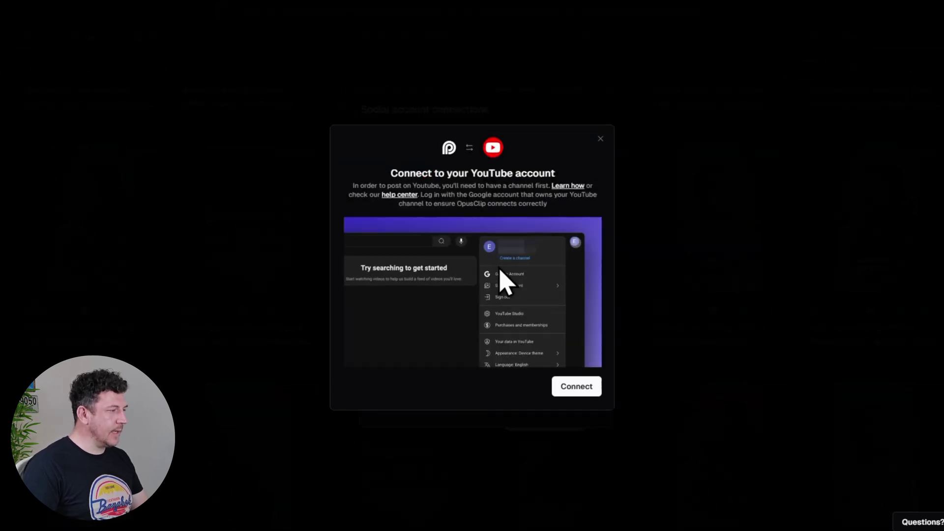
click(573, 376)
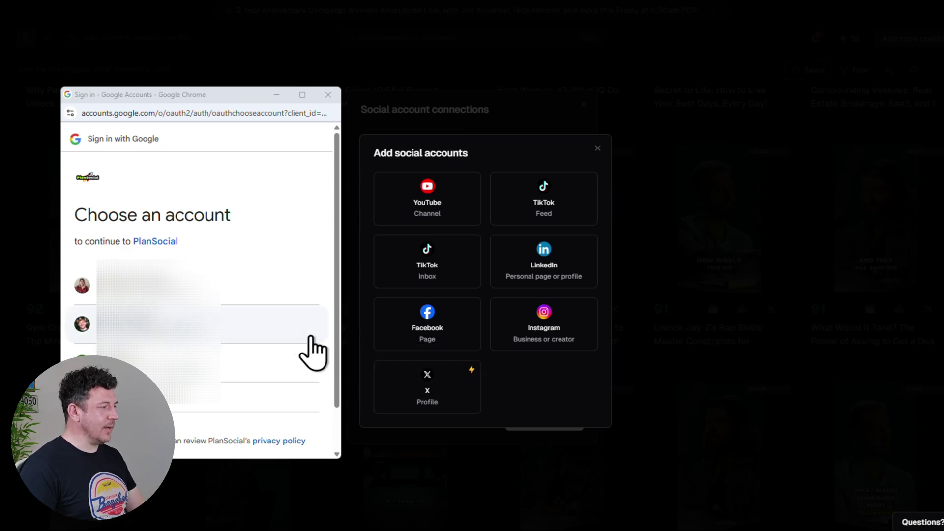
click(289, 347)
click(88, 226)
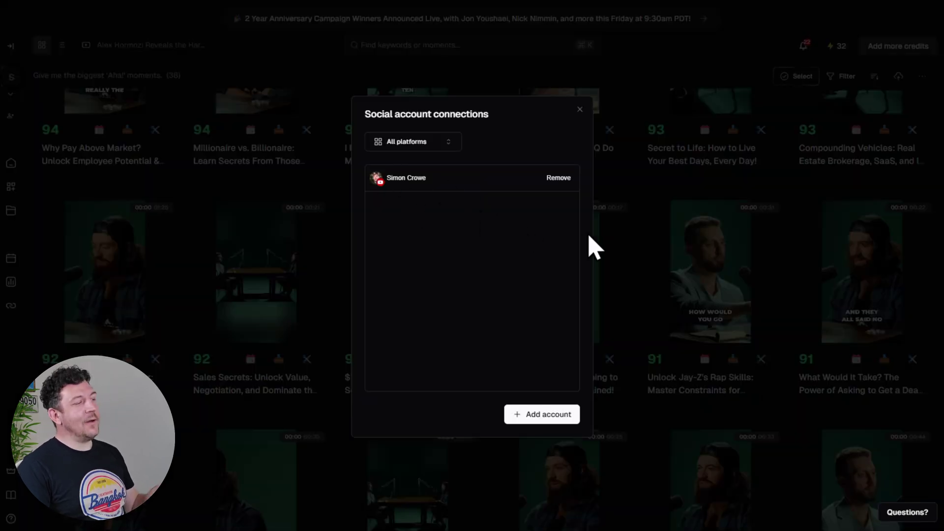
click(615, 249)
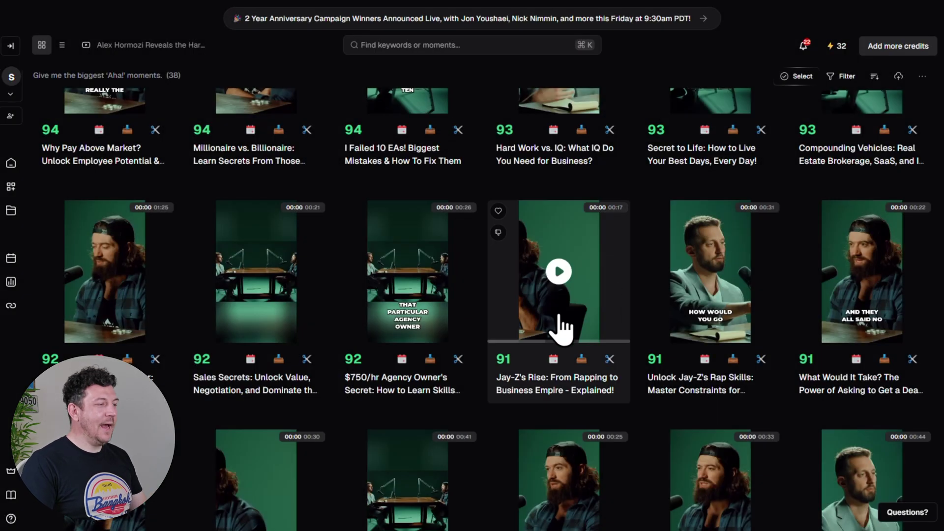
Step: Review the prefilled YouTube post for the $750/hr clip, then switch to bulk scheduling
click(406, 362)
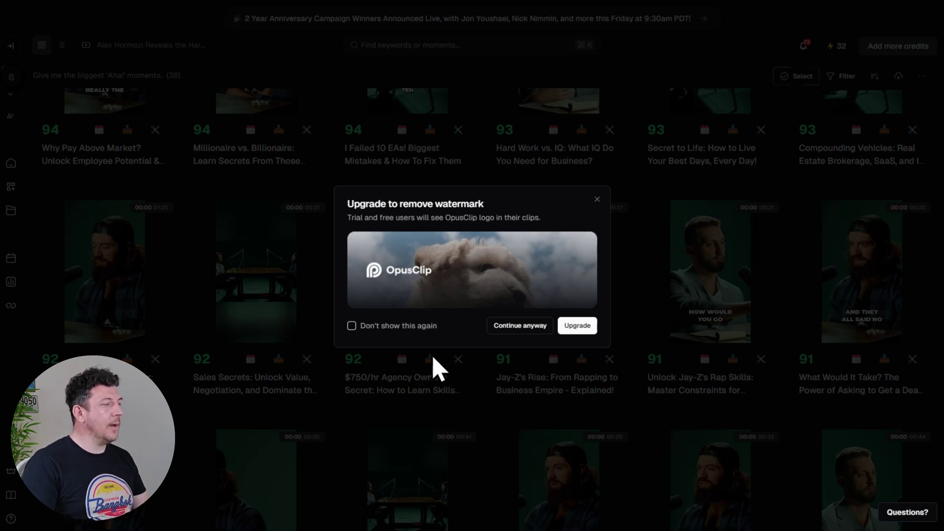
click(533, 326)
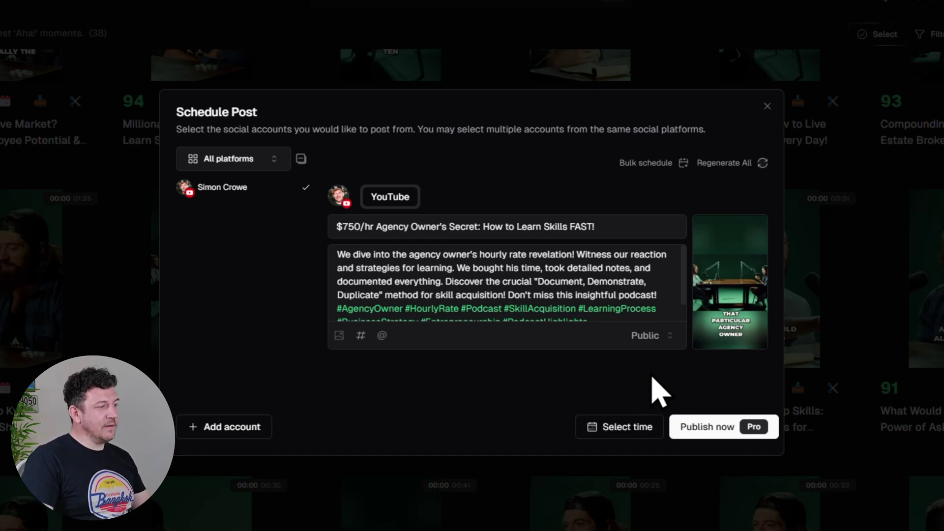
click(683, 164)
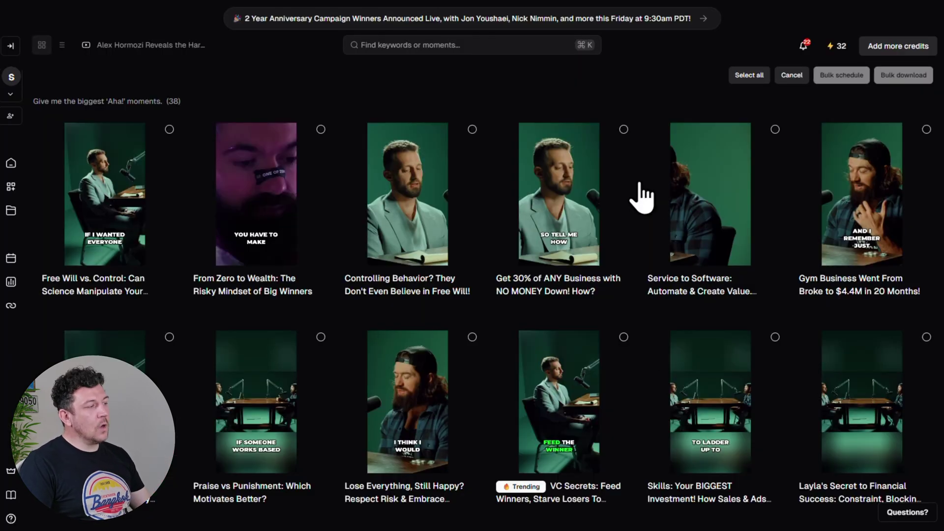
Step: Bulk schedule four clips: From Zero to Wealth, Controlling Behavior, Get 30% of ANY Business, Service to Software
click(321, 130)
click(472, 129)
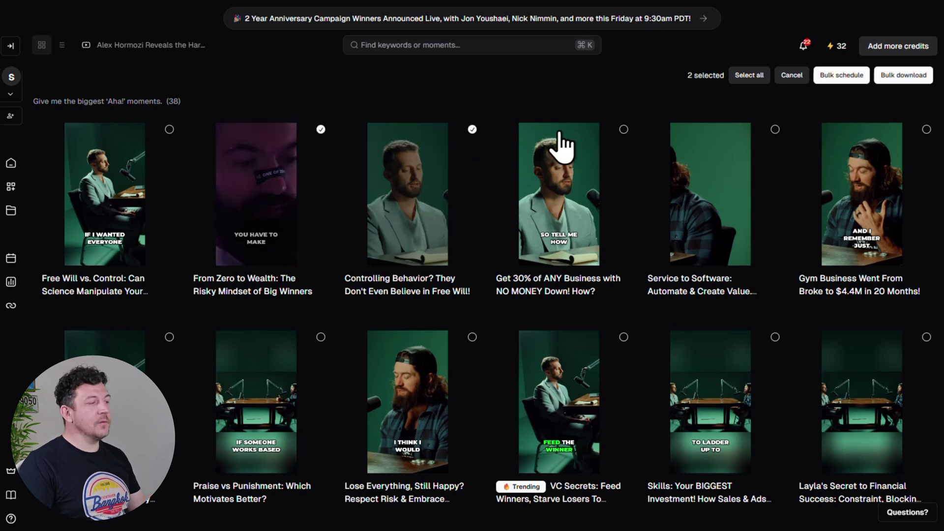
click(624, 129)
click(775, 129)
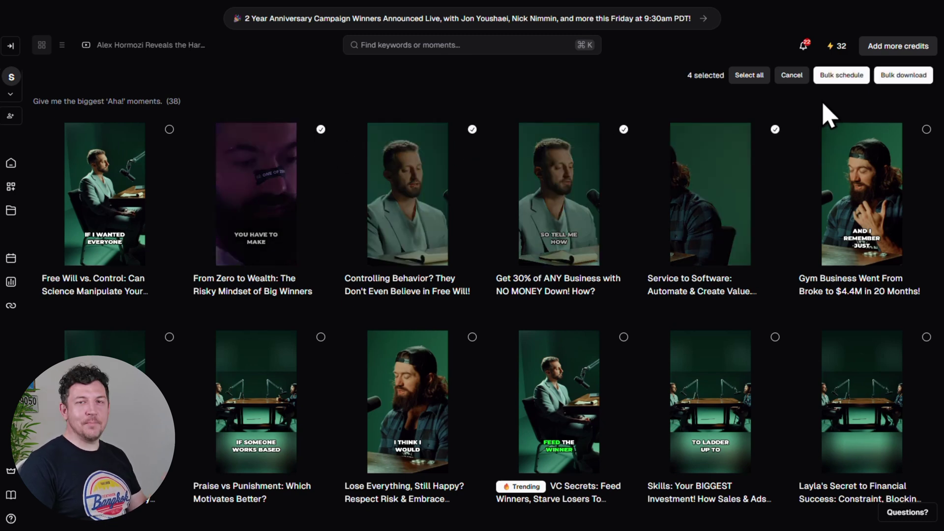
click(841, 76)
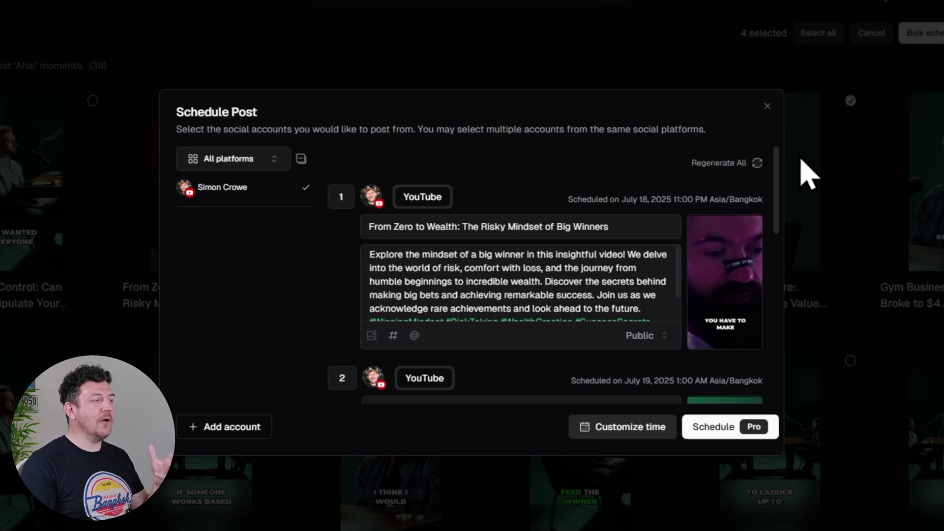
drag(778, 179, 776, 261)
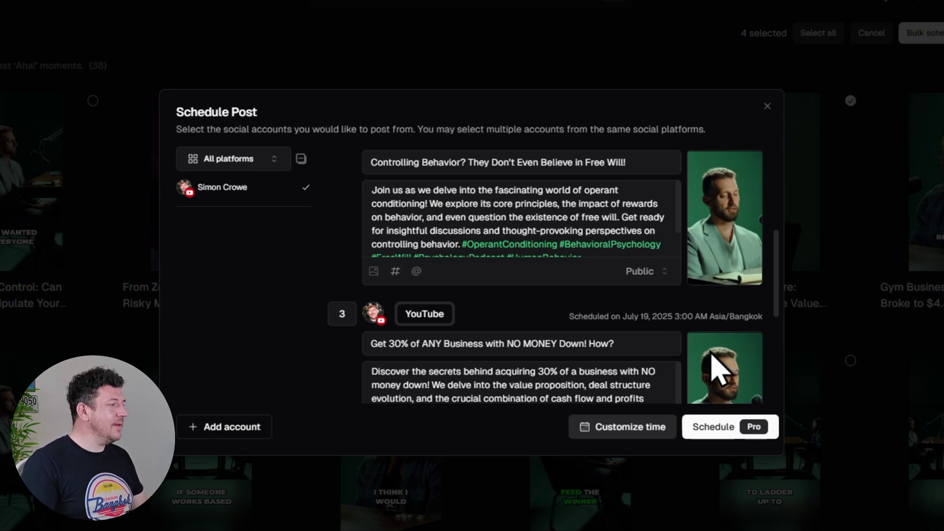
Step: Set posting to start July 18, 2025 at 11 PM, one clip every 2 hours
click(625, 433)
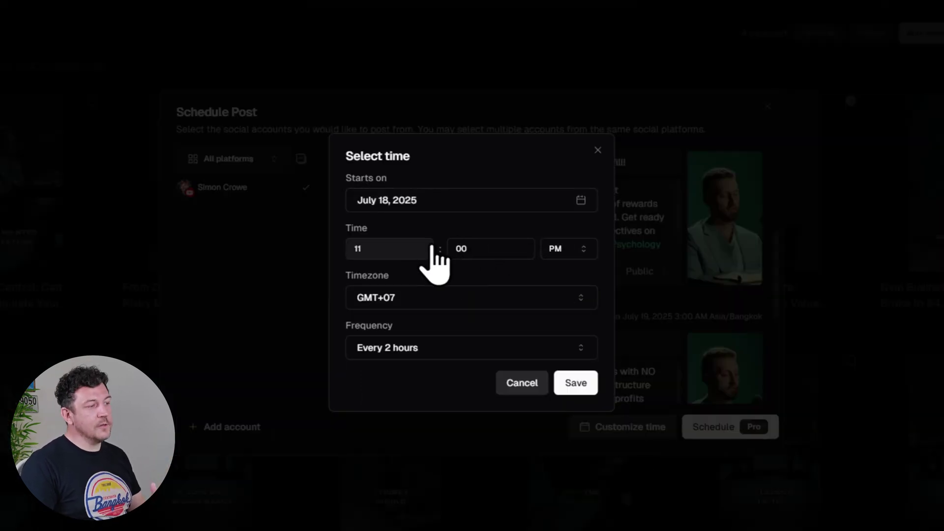
click(585, 350)
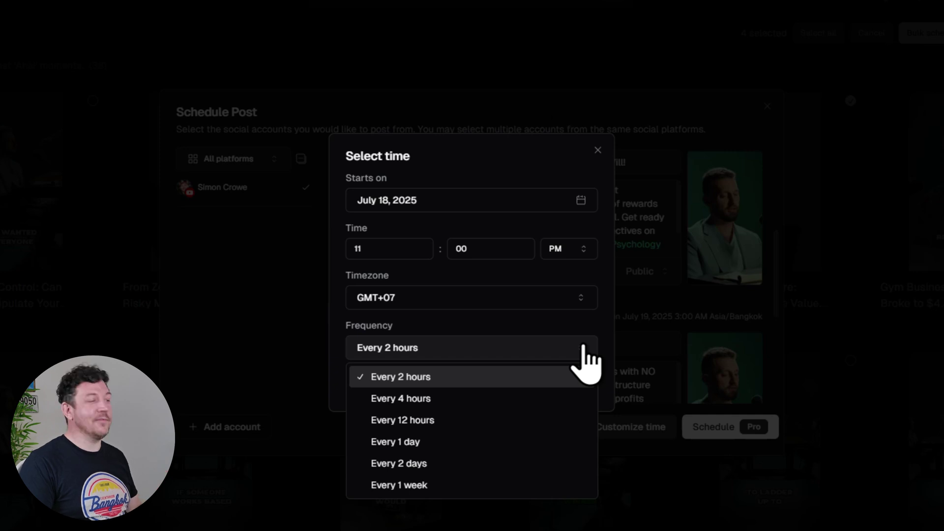
click(573, 378)
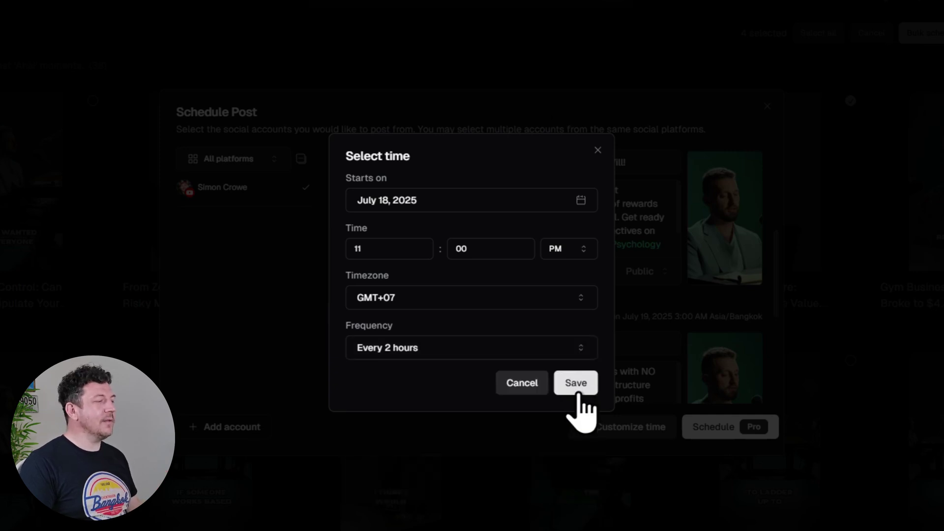